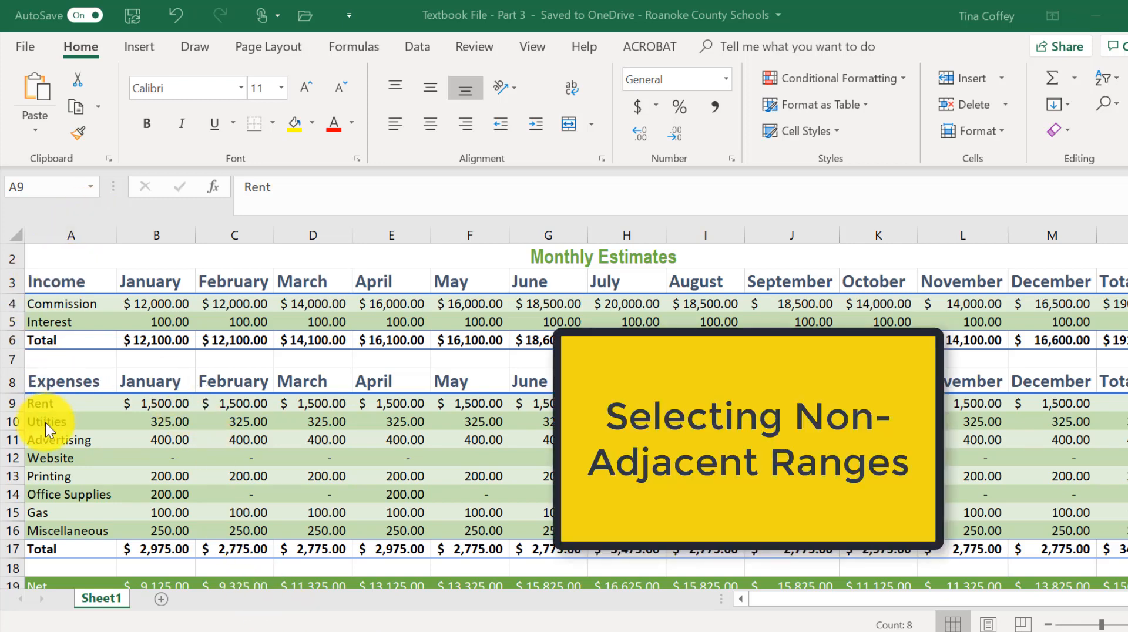
Select the expense category names in A9:A16 together with the non-adjacent totals in N9:N16.
left_click(155, 422)
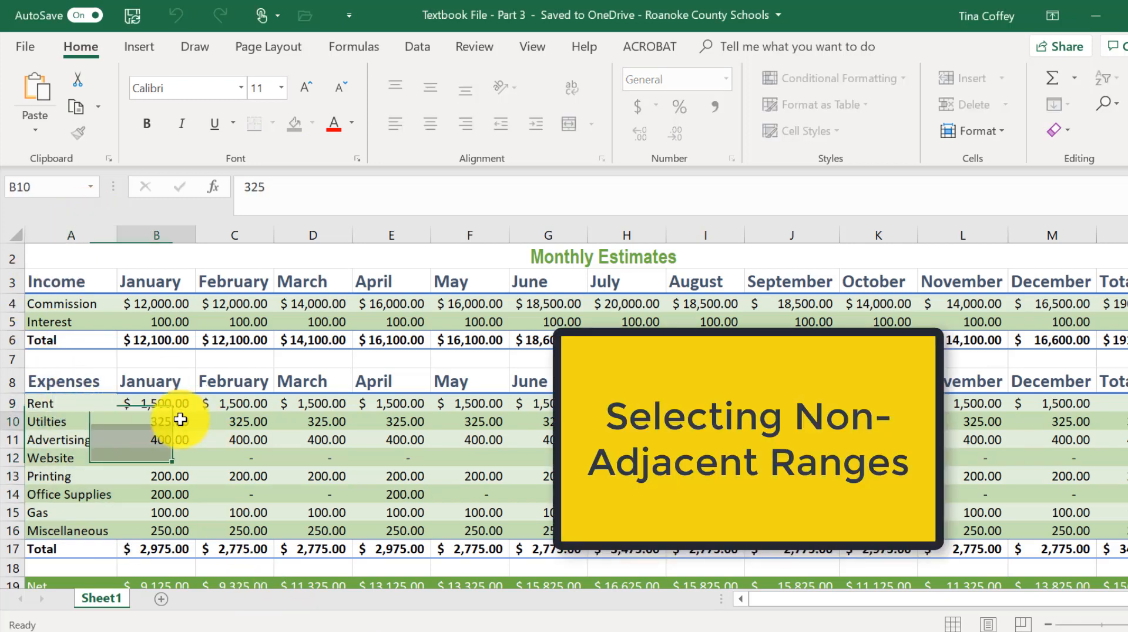
left_click(99, 402)
left_click_drag(99, 401, 77, 534)
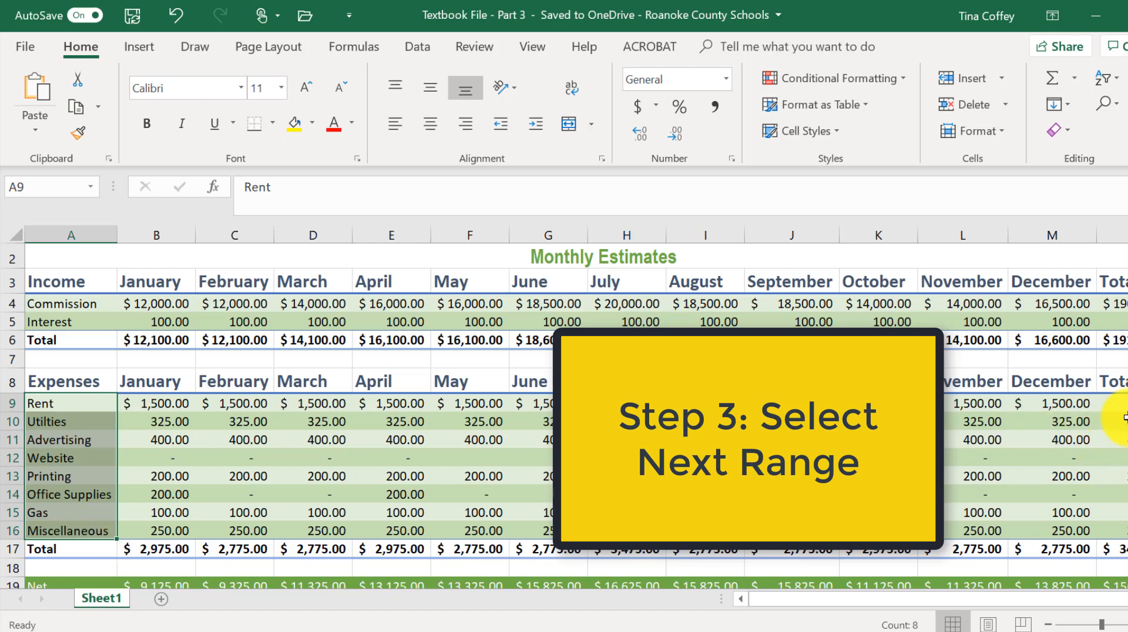
left_click_drag(1115, 403, 1119, 531)
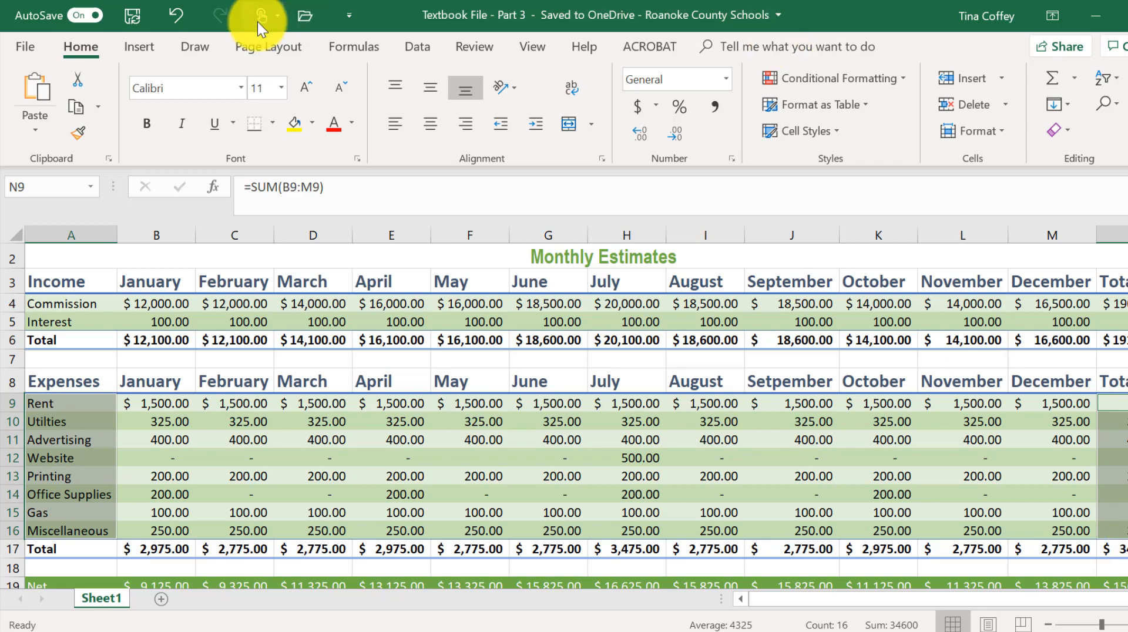
Insert a 2-D Pie chart from the selected data.
left_click(144, 51)
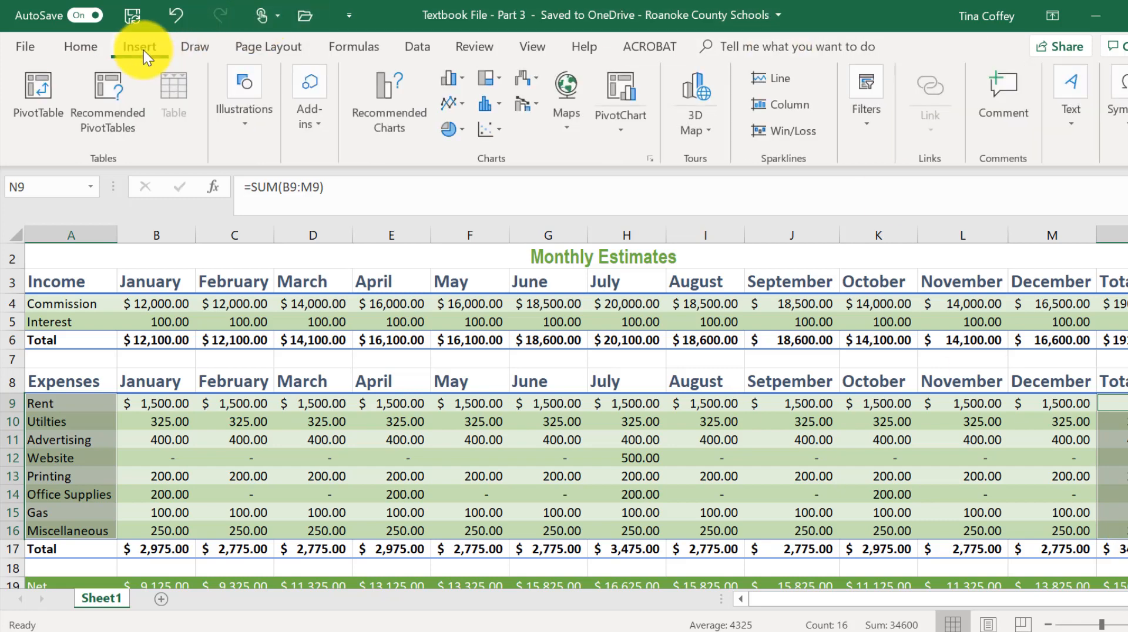
left_click(466, 132)
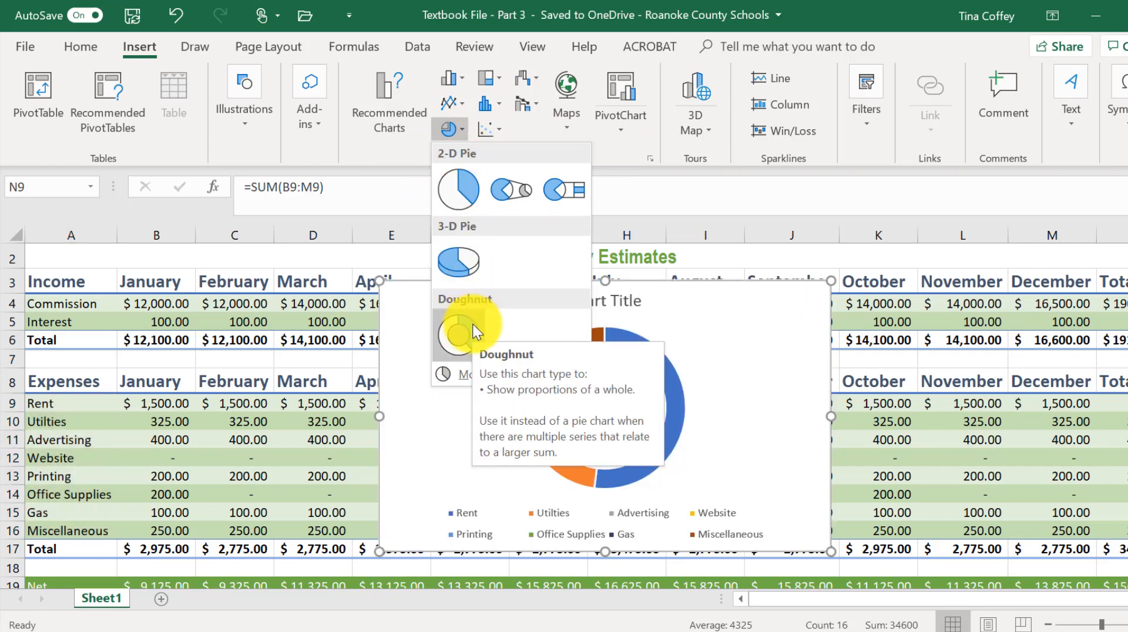
left_click(452, 189)
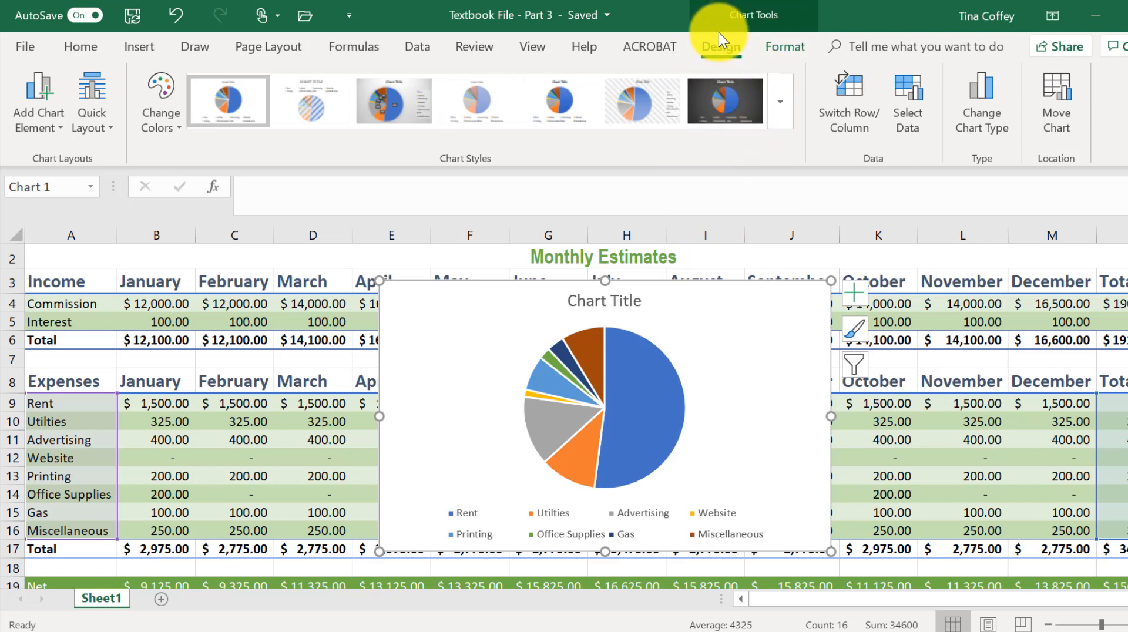
Replace the chart title text with "Monthly Expenses".
left_click(635, 299)
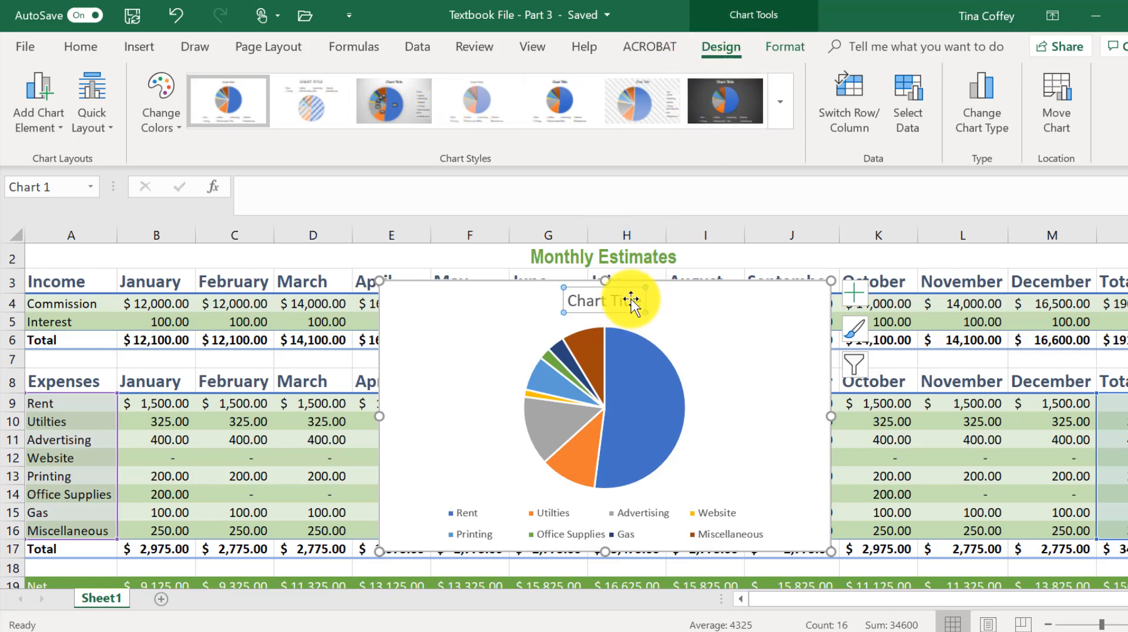
left_click_drag(640, 299, 567, 300)
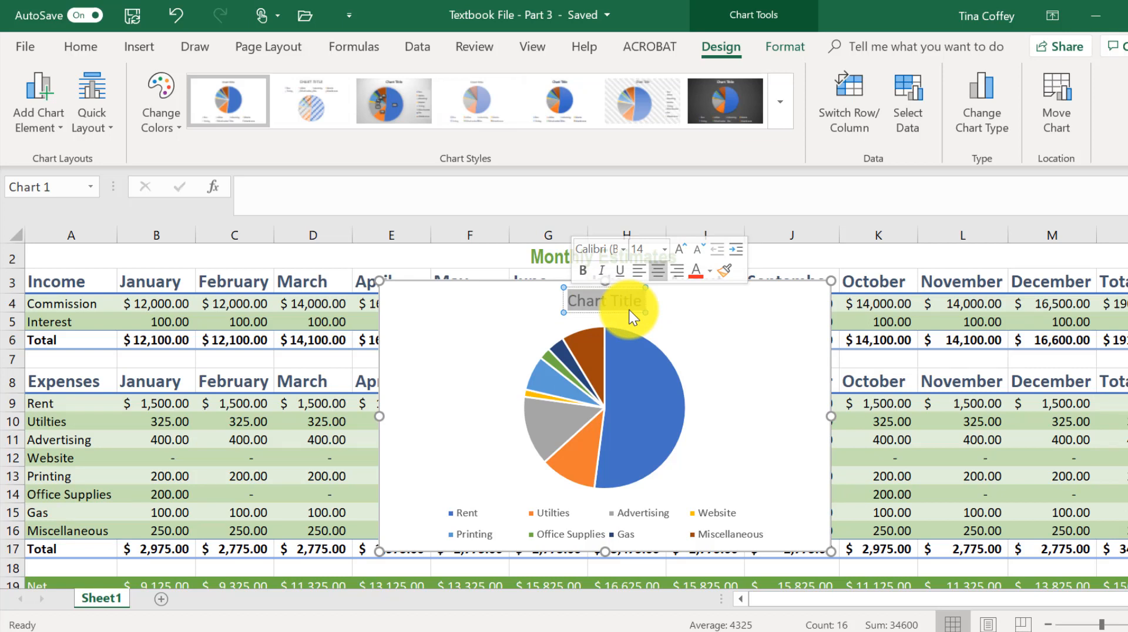
type("M")
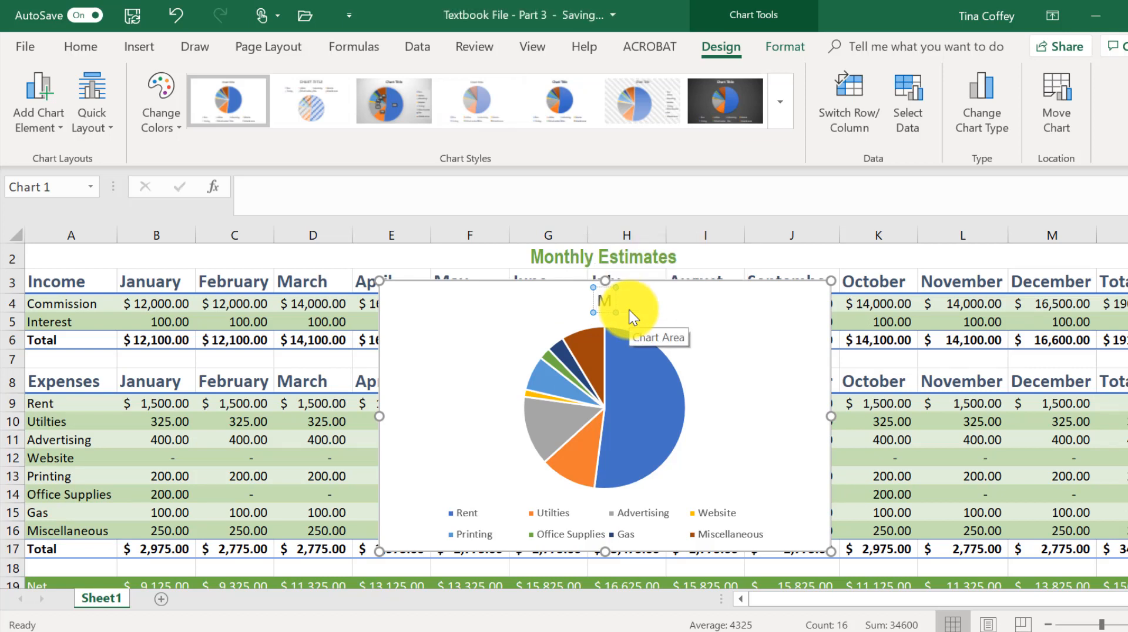
type("onthly")
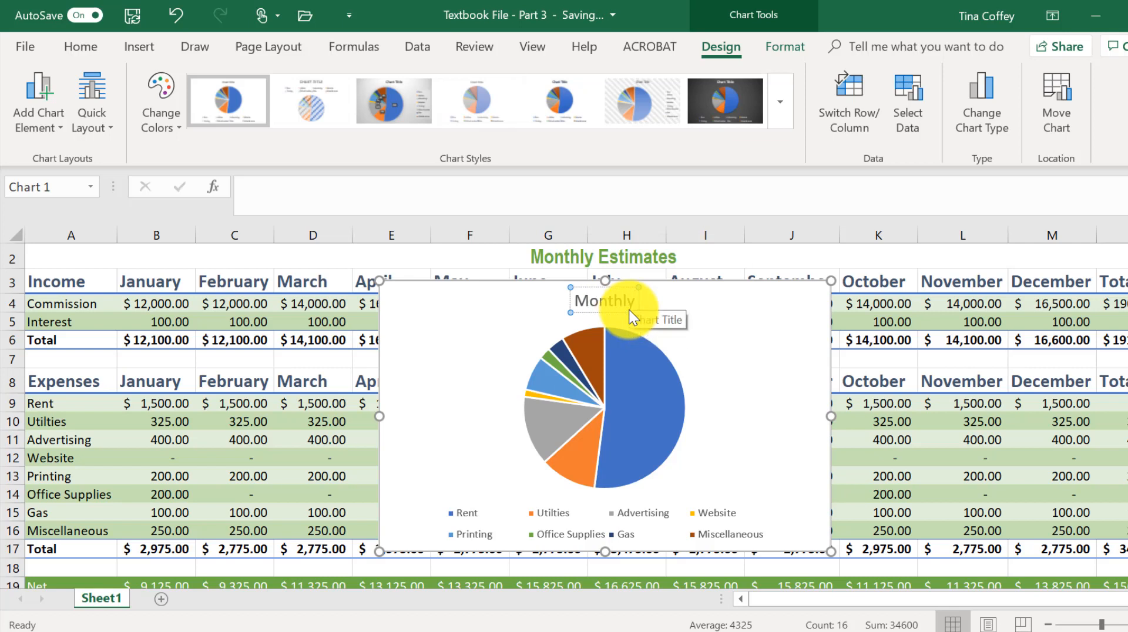
type(" Expenses")
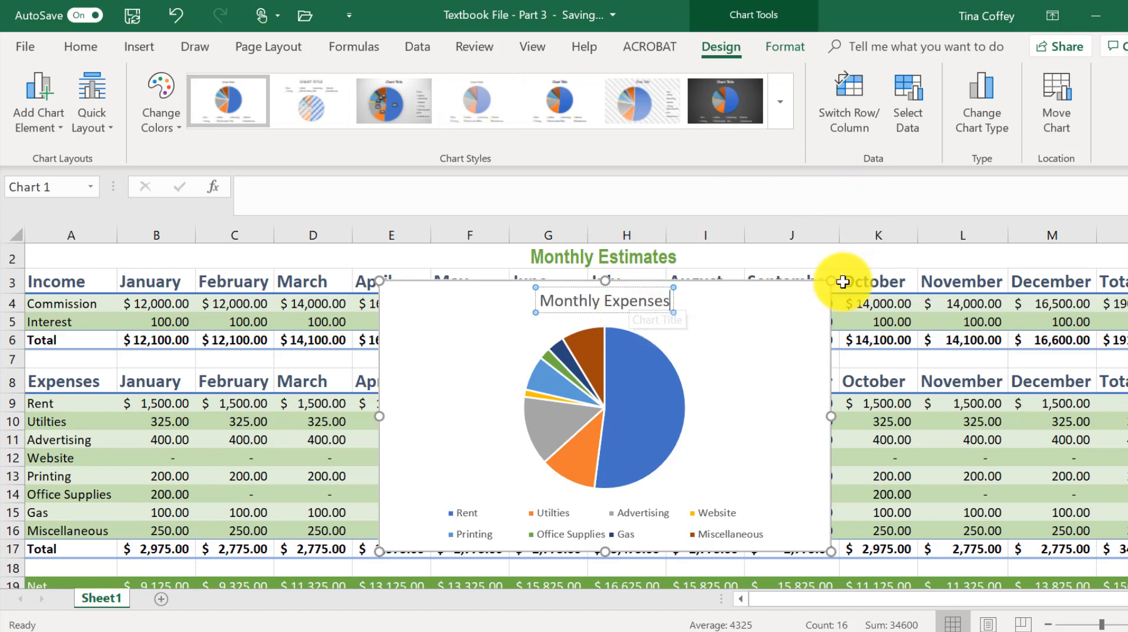
left_click(806, 312)
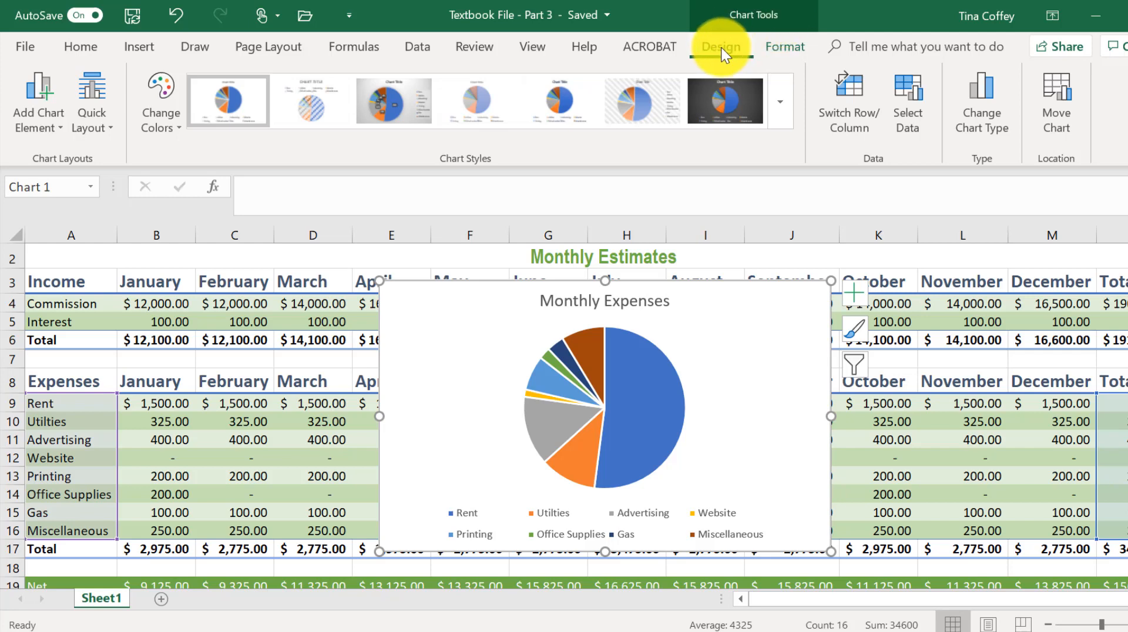
Apply a patterned chart style with the legend beside the pie.
left_click(784, 121)
left_click(854, 293)
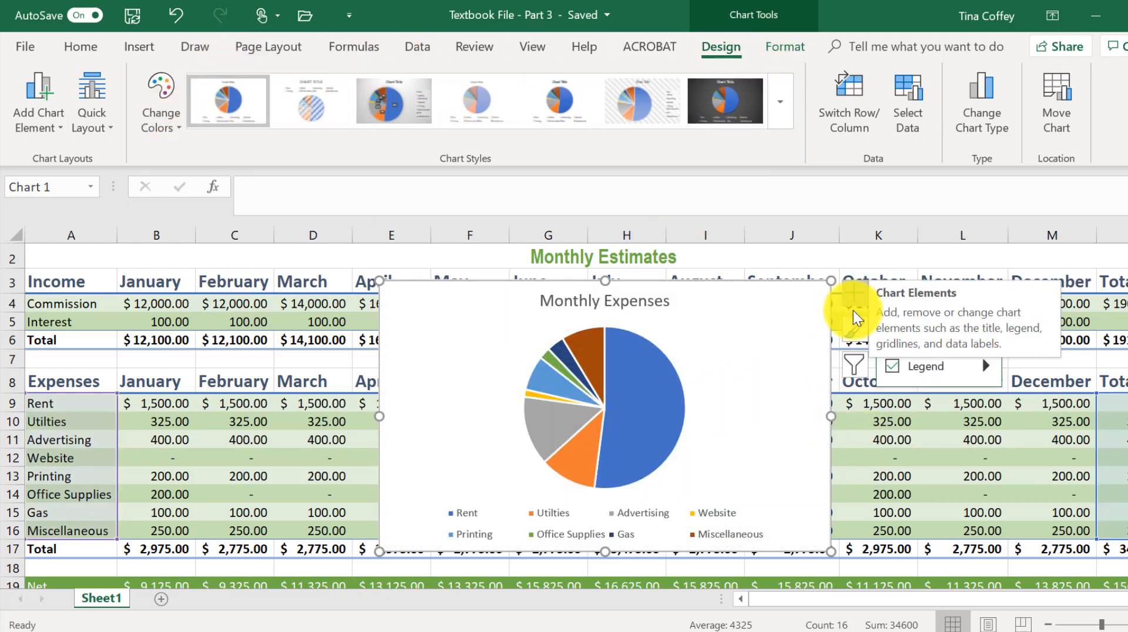
left_click(863, 333)
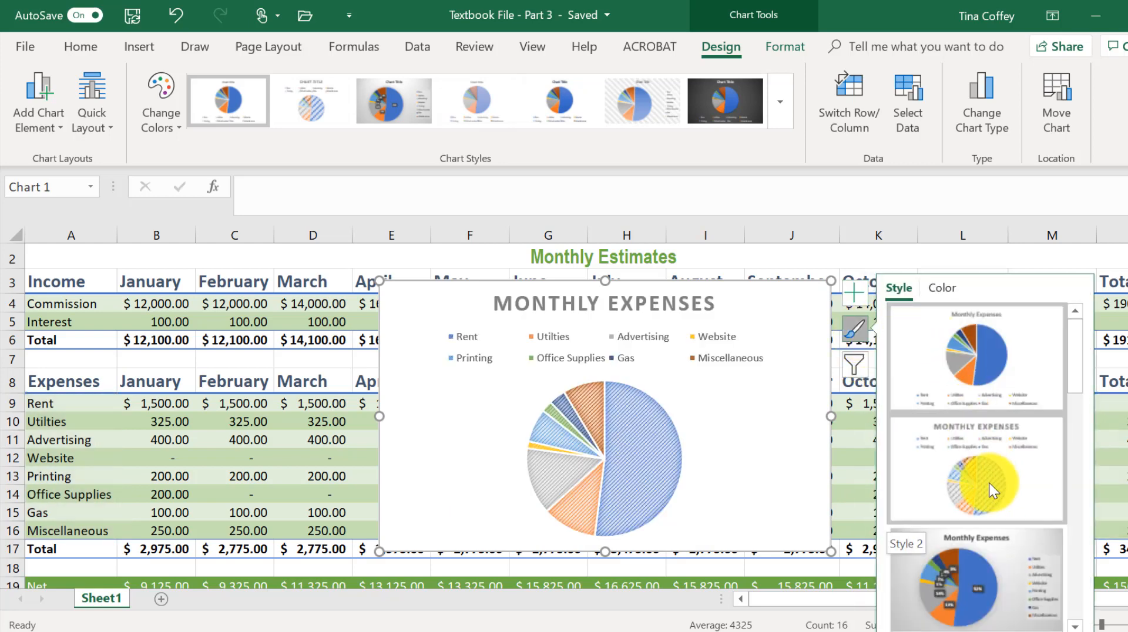
scroll(990, 484, "down", 5)
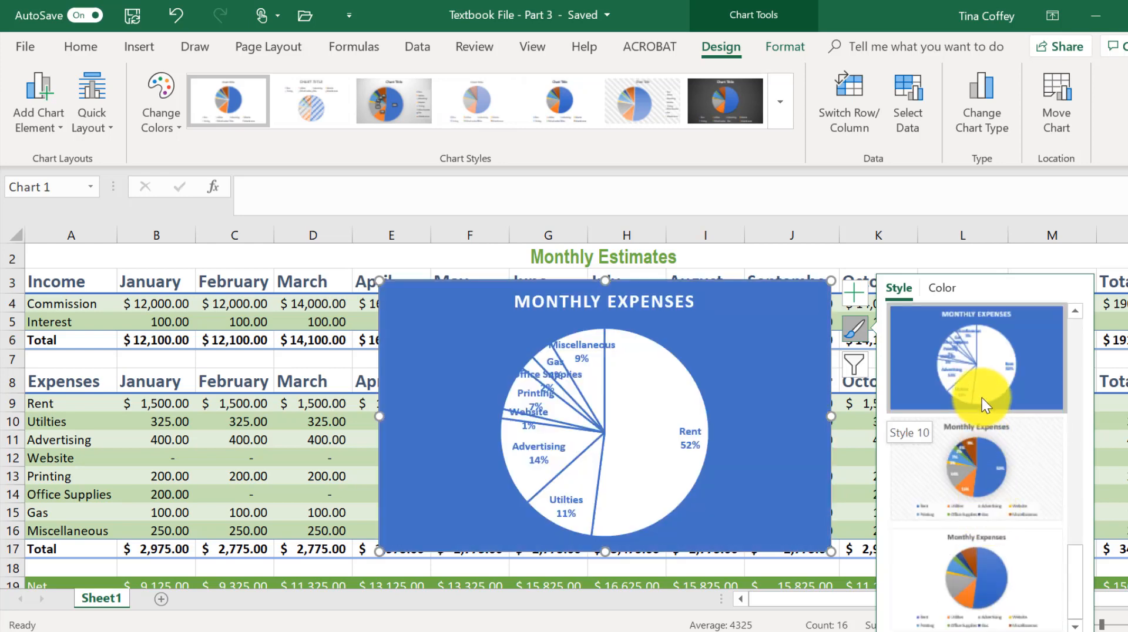
scroll(1010, 594, "up", 3)
left_click(1011, 593)
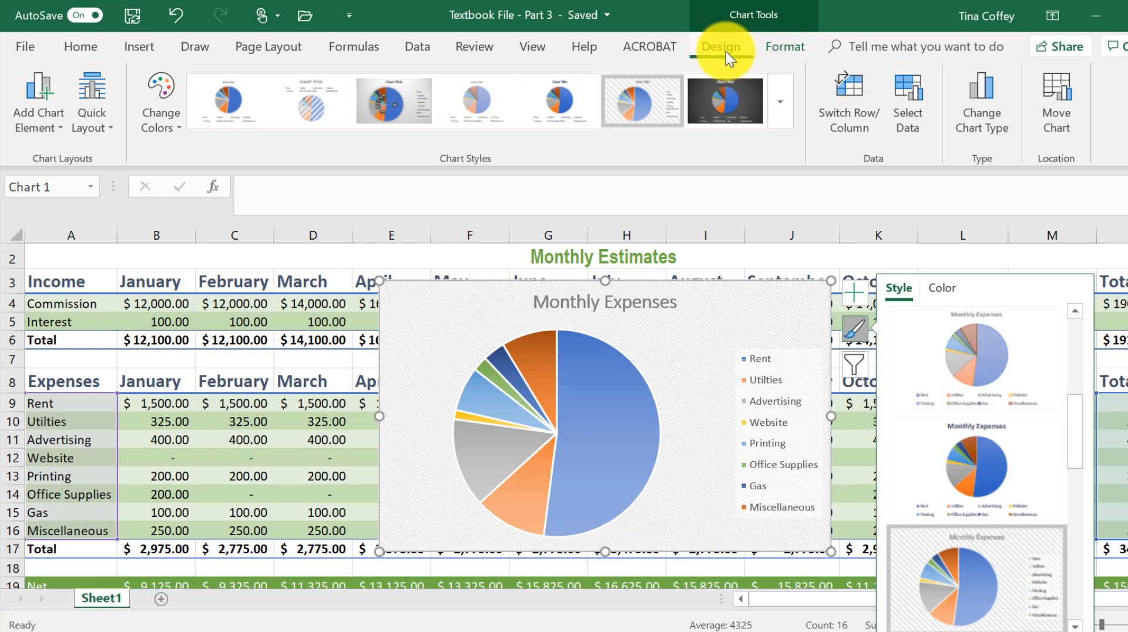
Move the chart to a new sheet named "Monthly Expense Chart".
left_click(1049, 118)
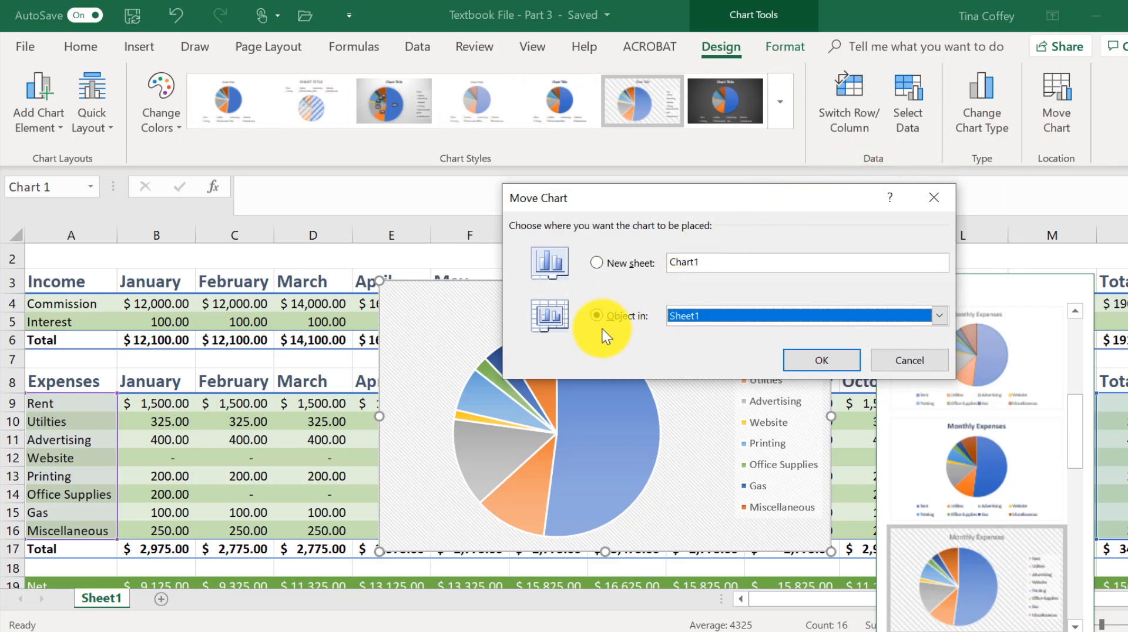
left_click(623, 266)
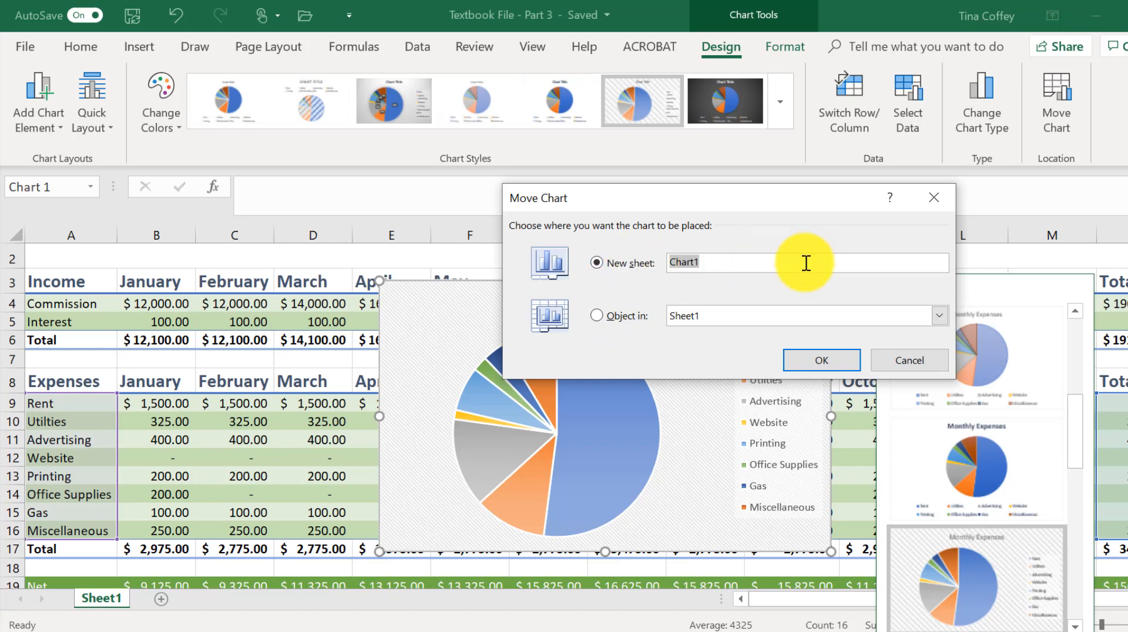
key("BackSpace")
type("Monthly Expense c")
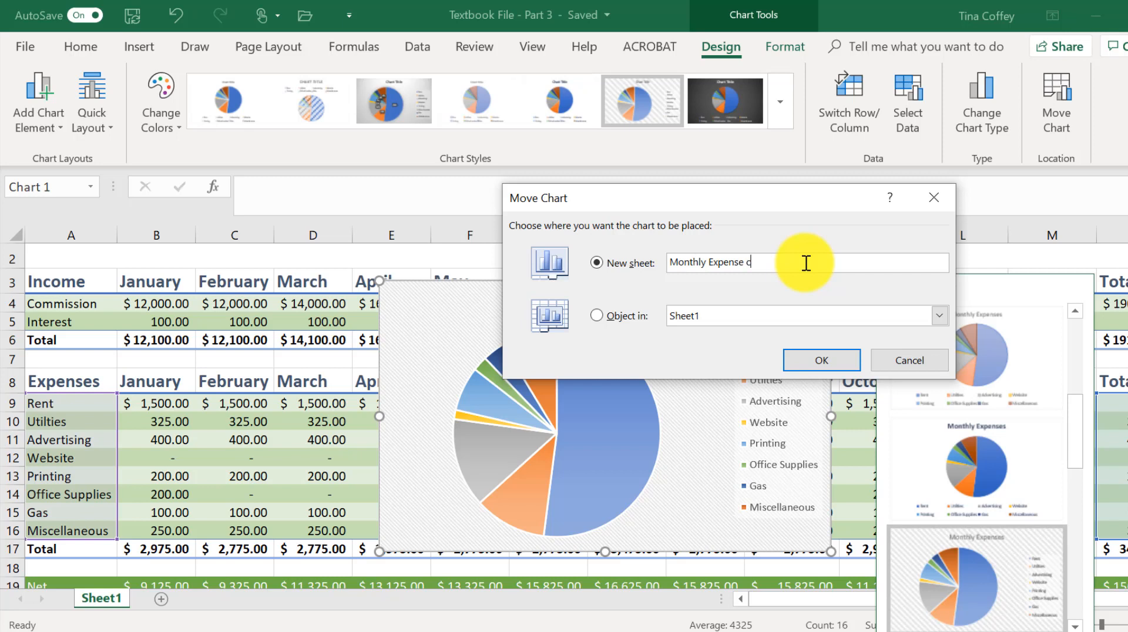
key("BackSpace")
type("Chart")
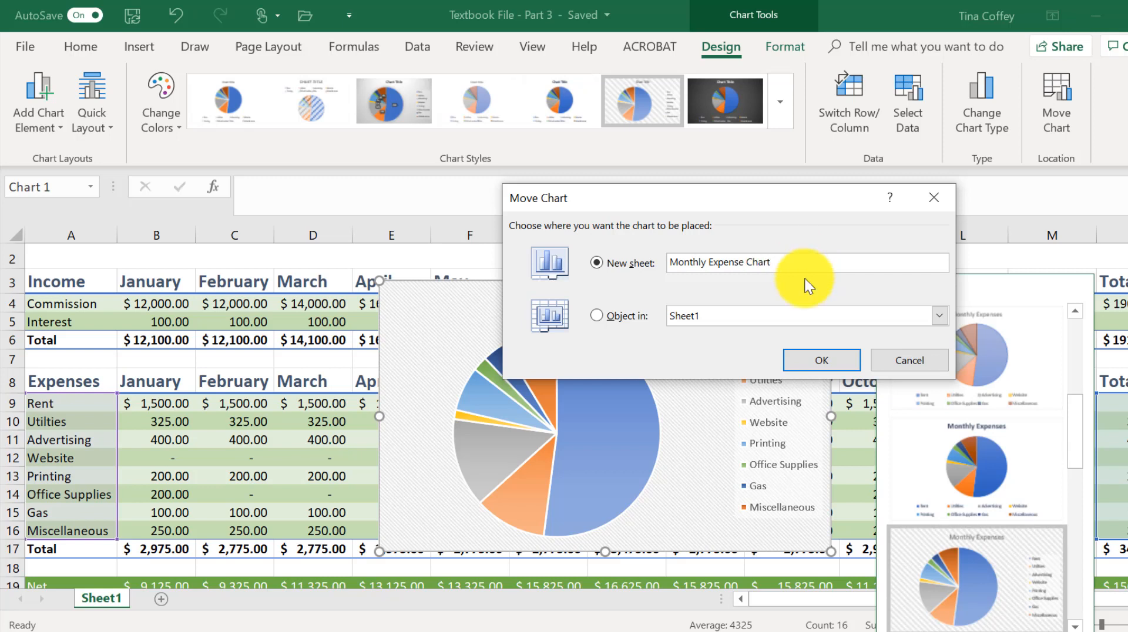
left_click(816, 361)
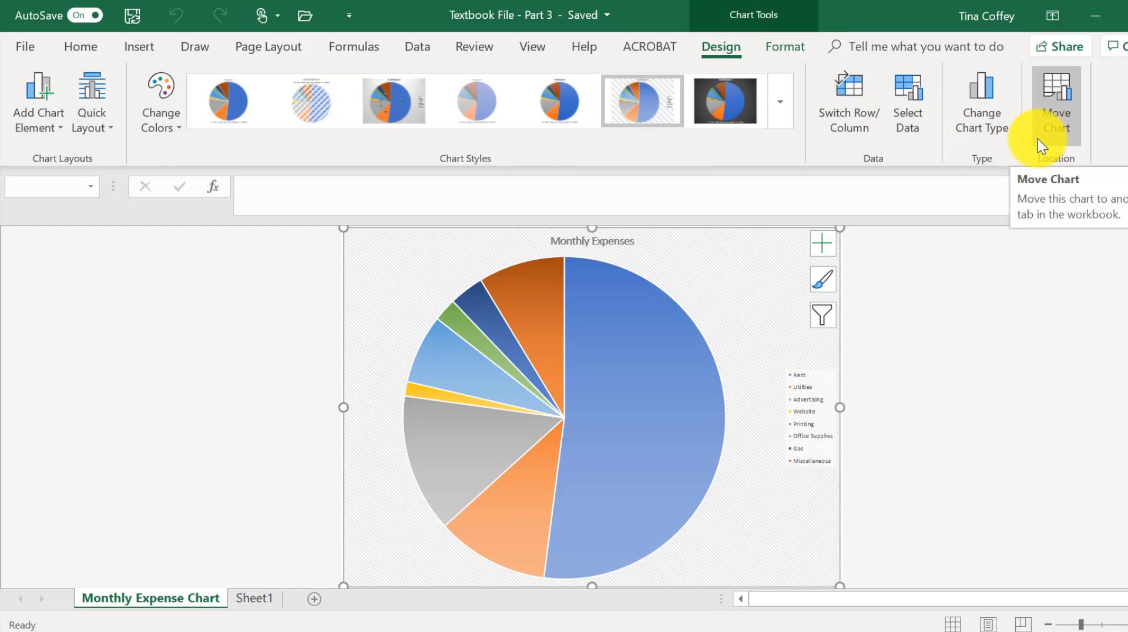
Rename Sheet1 as "Montly Finances".
left_click(258, 600)
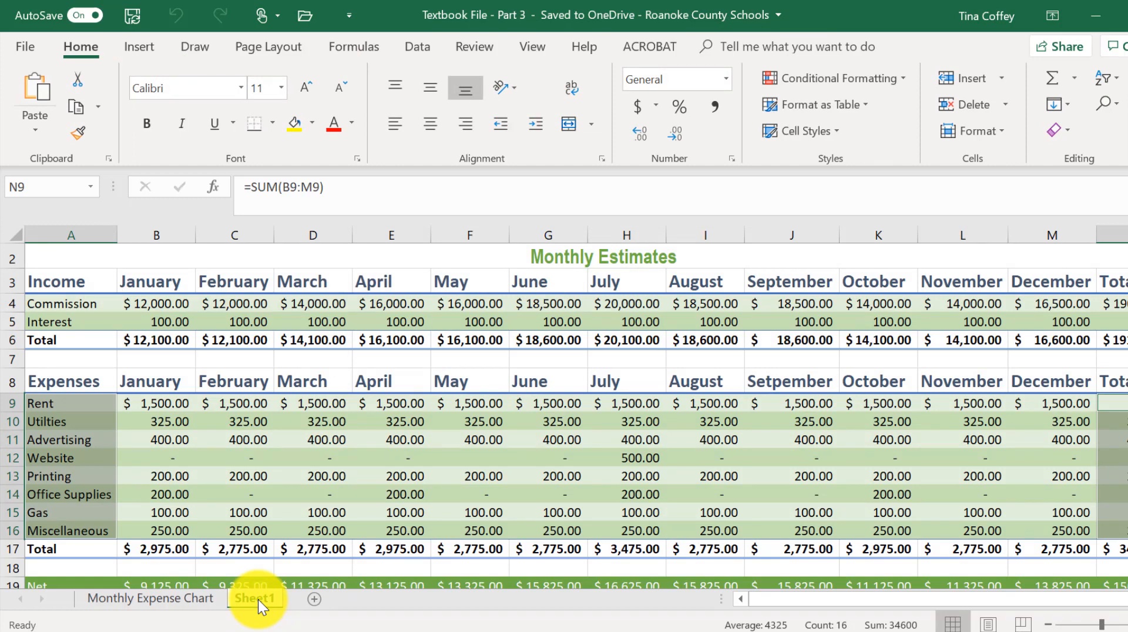
right_click(256, 602)
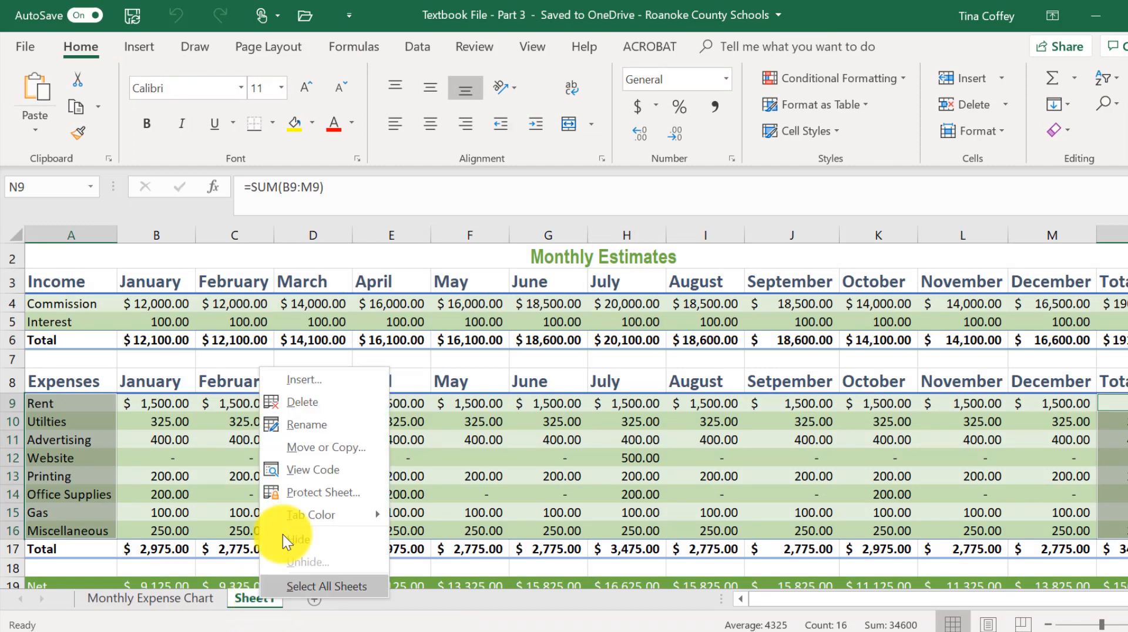
left_click(314, 425)
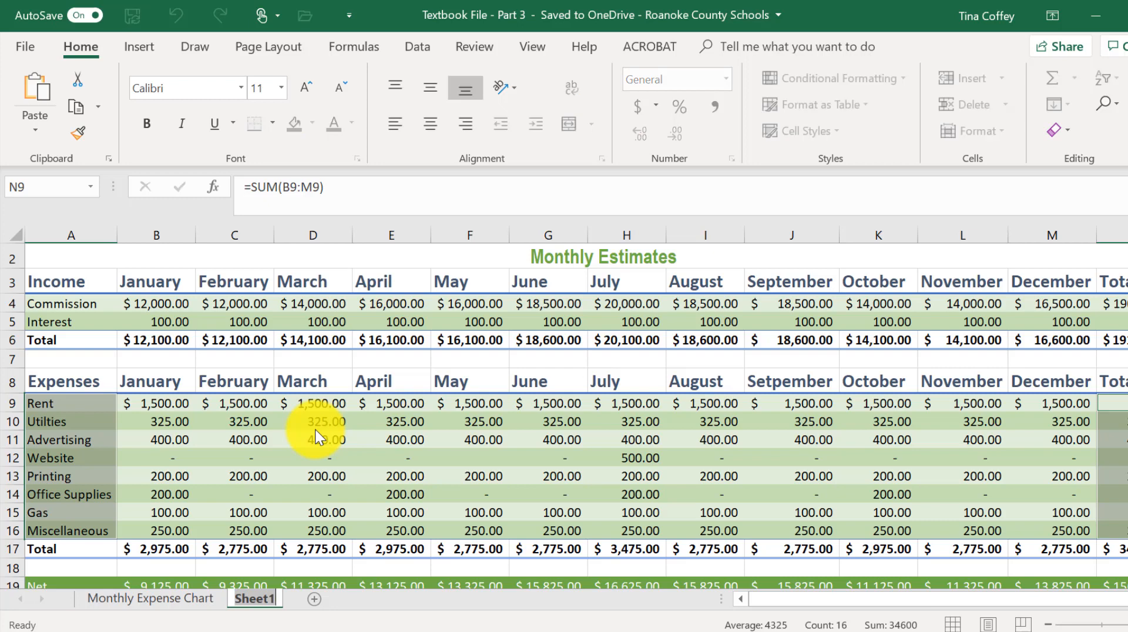
type("Mo")
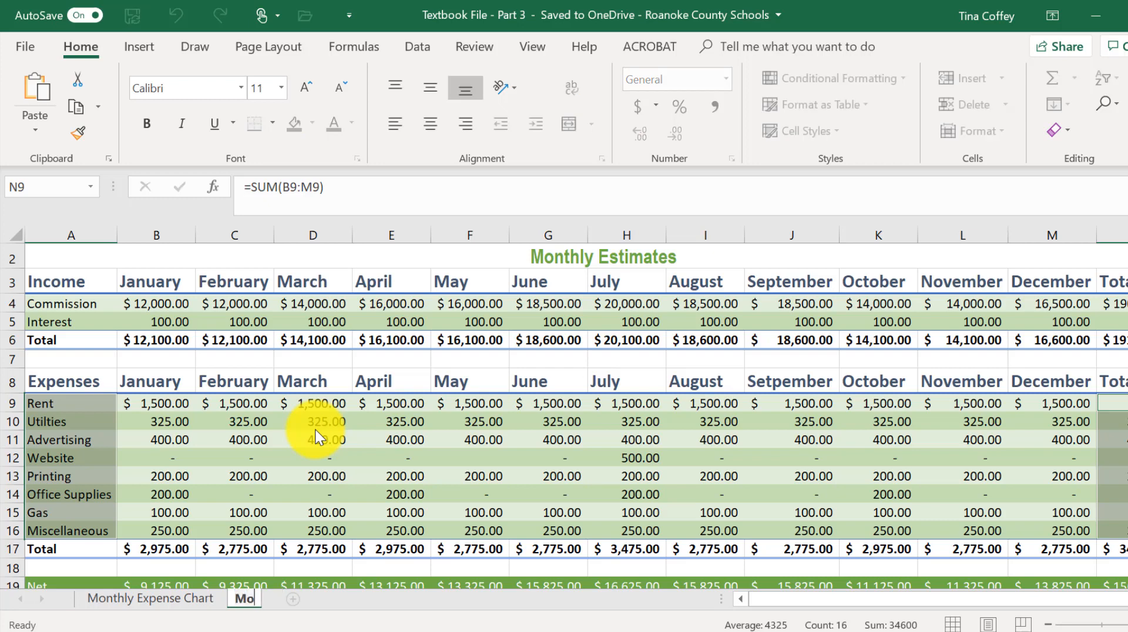
type("nthy Fin")
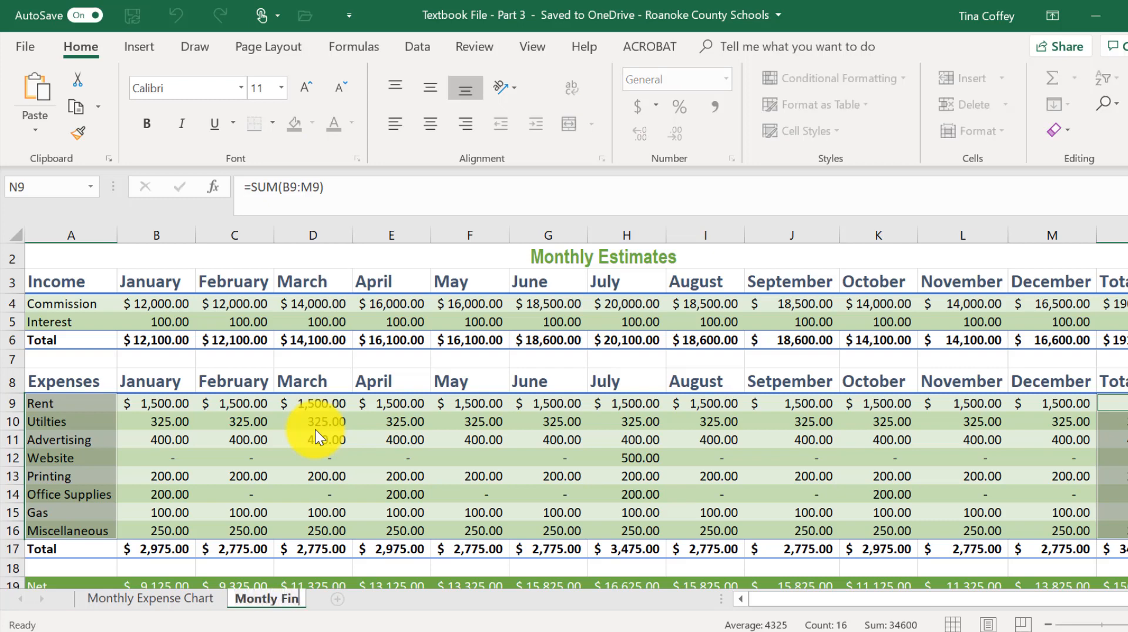
type("ances")
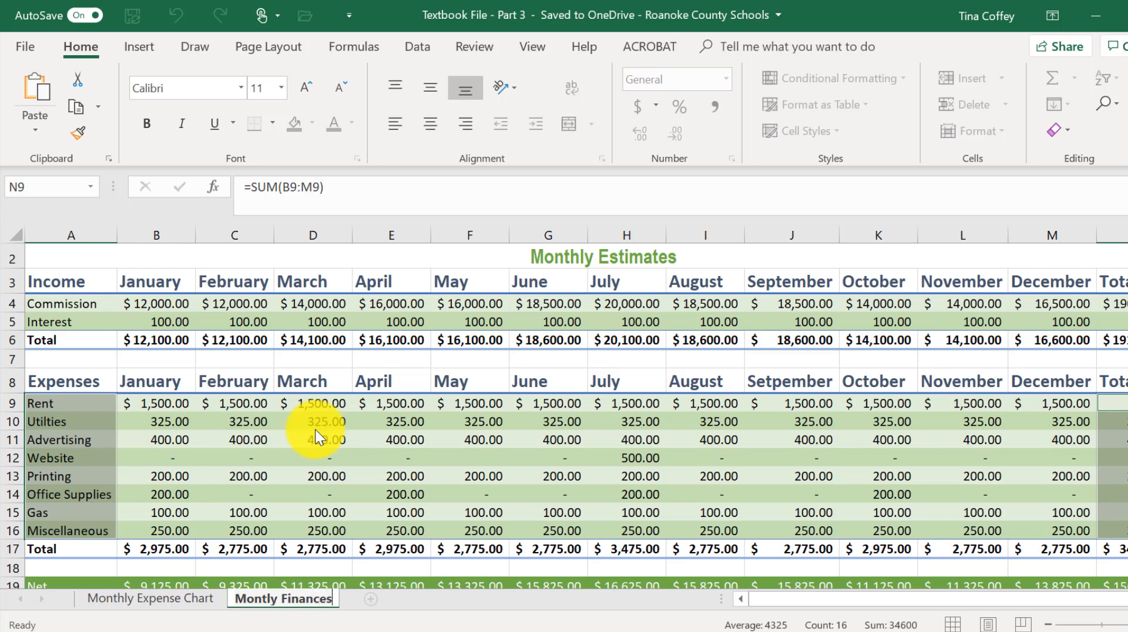
key("Return")
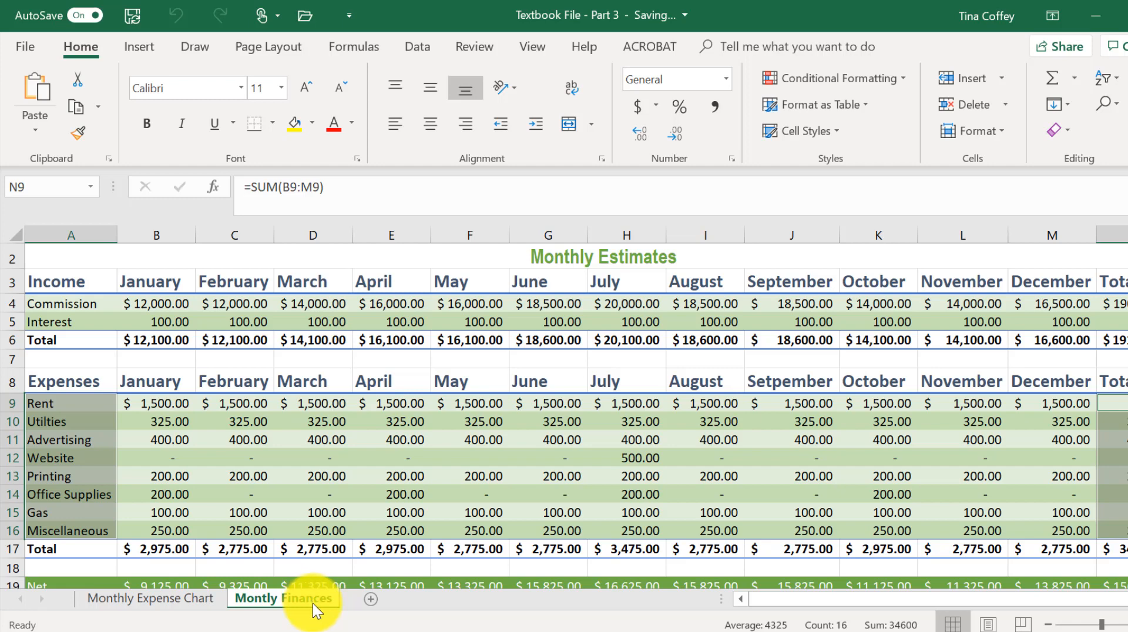
Set the finances sheet's tab color to green.
right_click(313, 603)
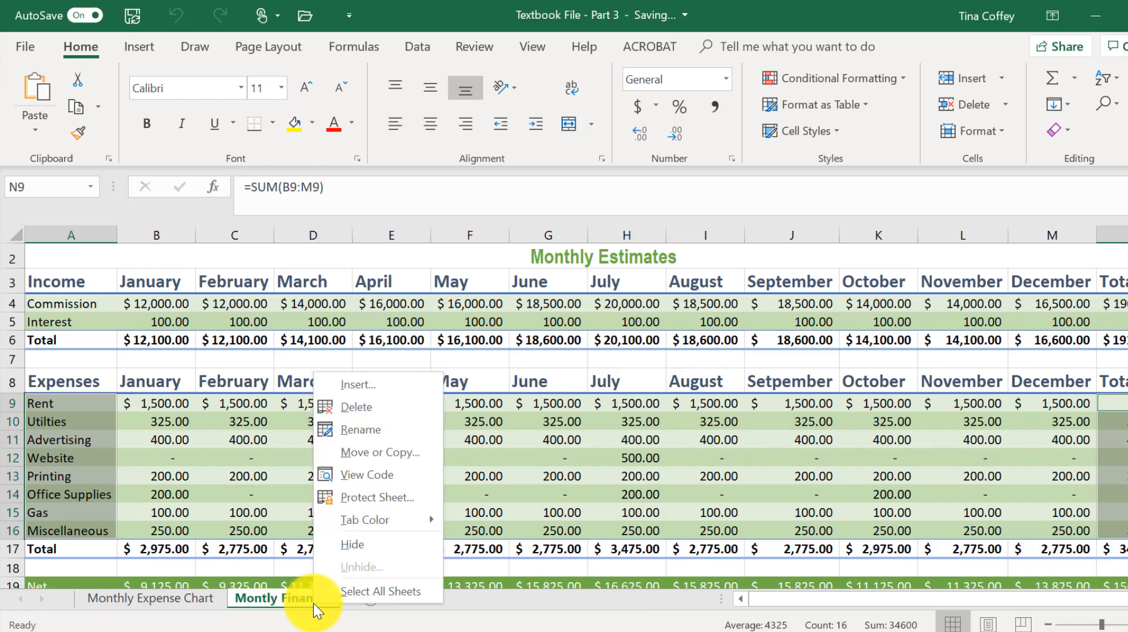
mouse_move(374, 524)
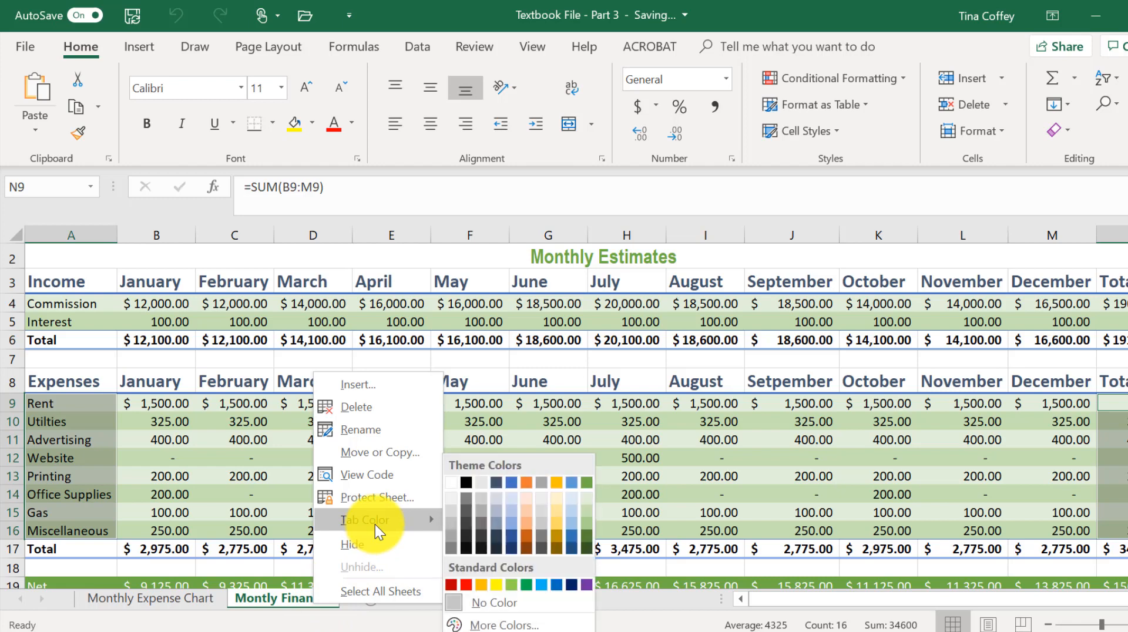
left_click(589, 480)
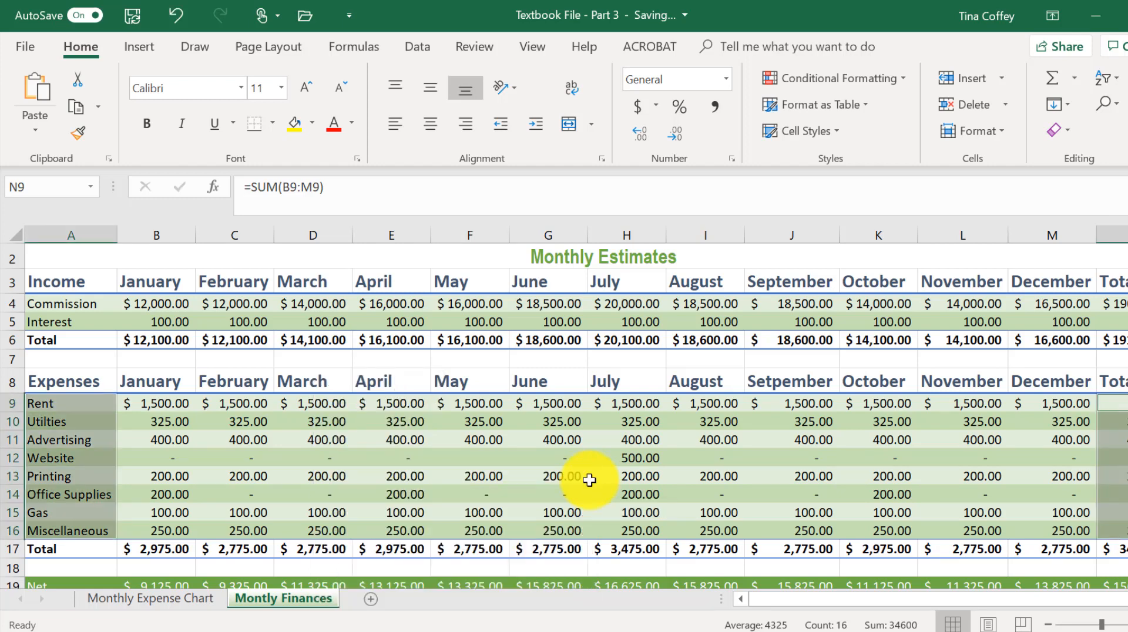
Correct the finances sheet's name to "Monthly Finances" and return to the chart sheet.
left_click(161, 600)
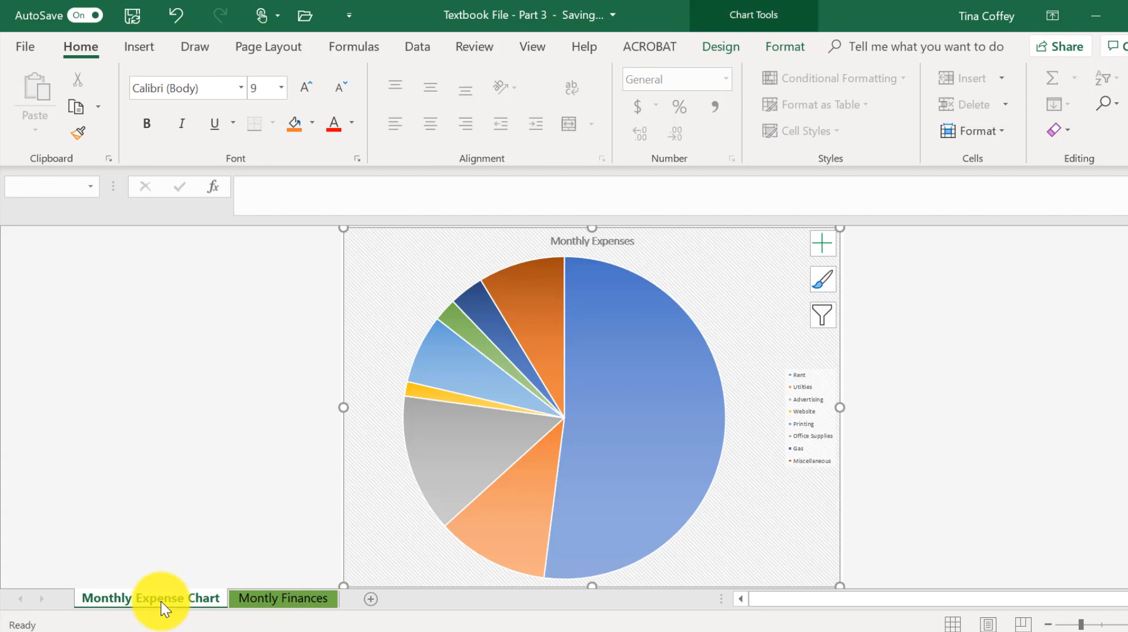
left_click(265, 603)
right_click(265, 604)
left_click(307, 434)
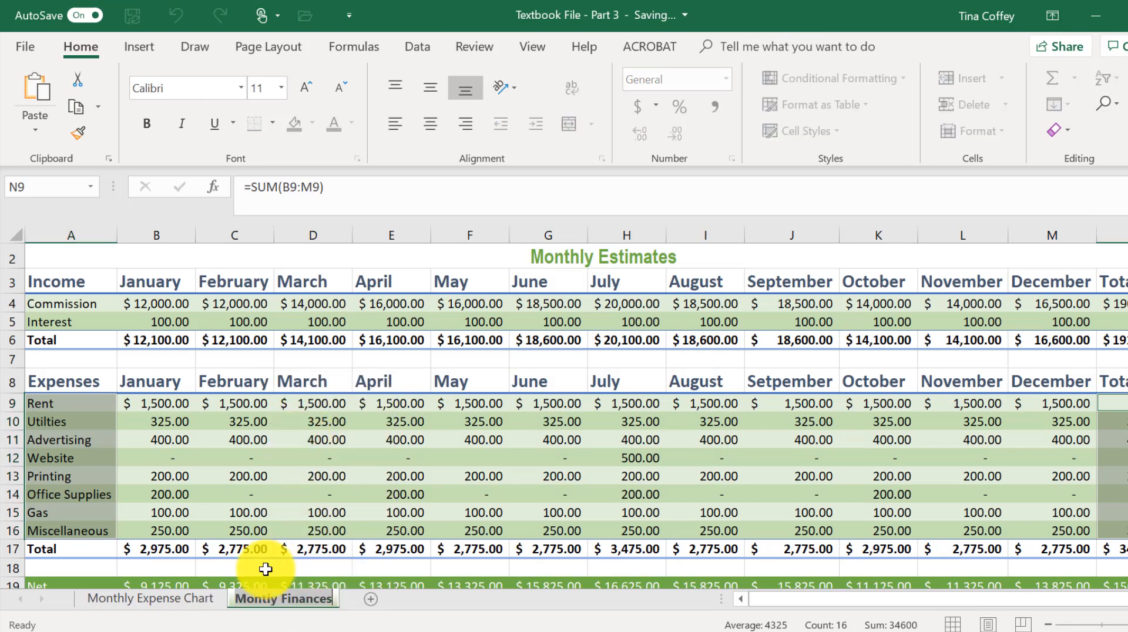
left_click(209, 599)
left_click(256, 594)
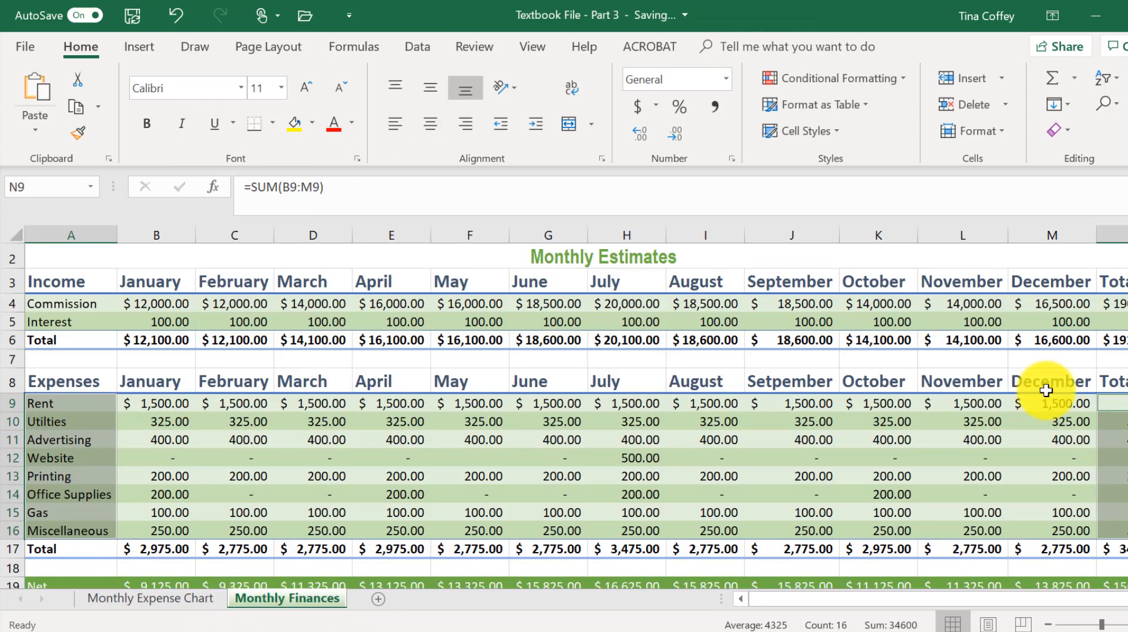
left_click(181, 608)
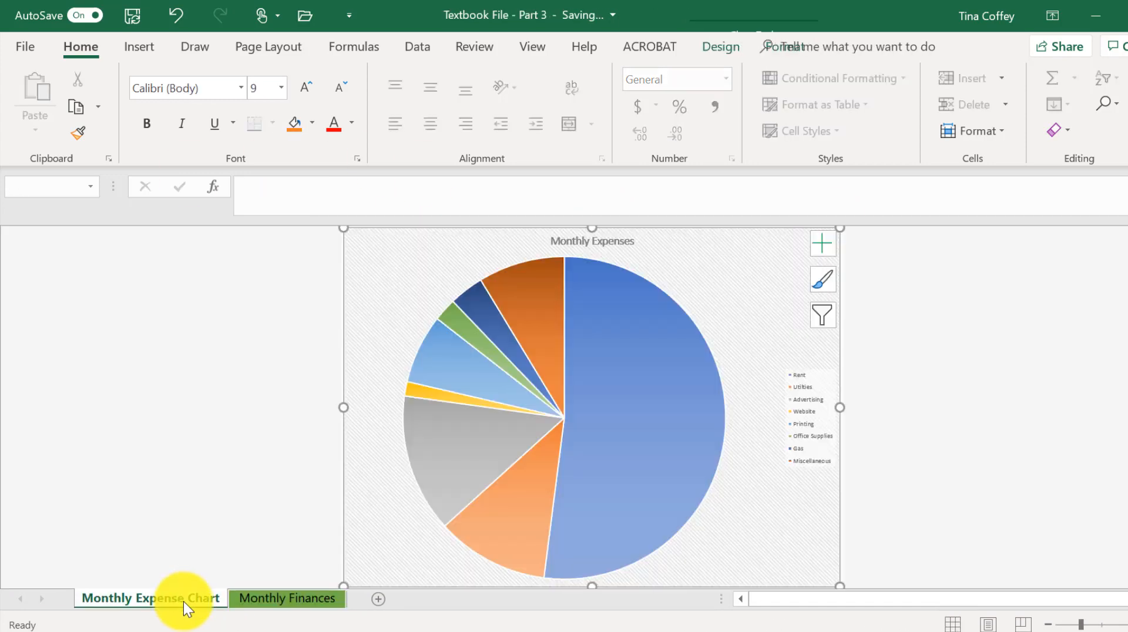